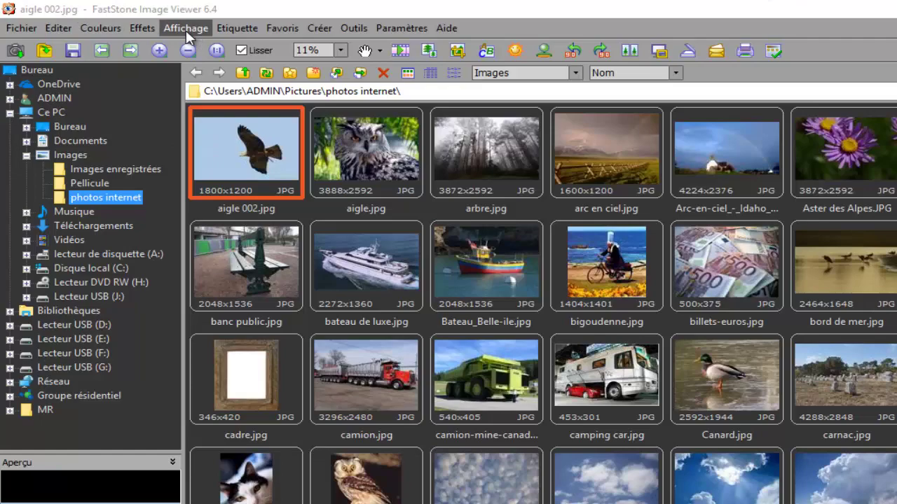
- Switch the layout to Navigation (Droite) and select arbre.jpg for the large preview
click(186, 33)
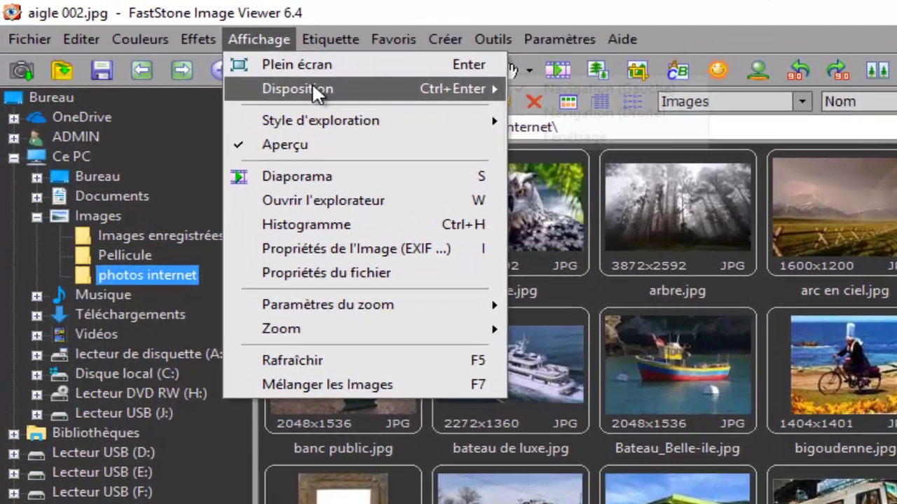
mouse_move(243, 64)
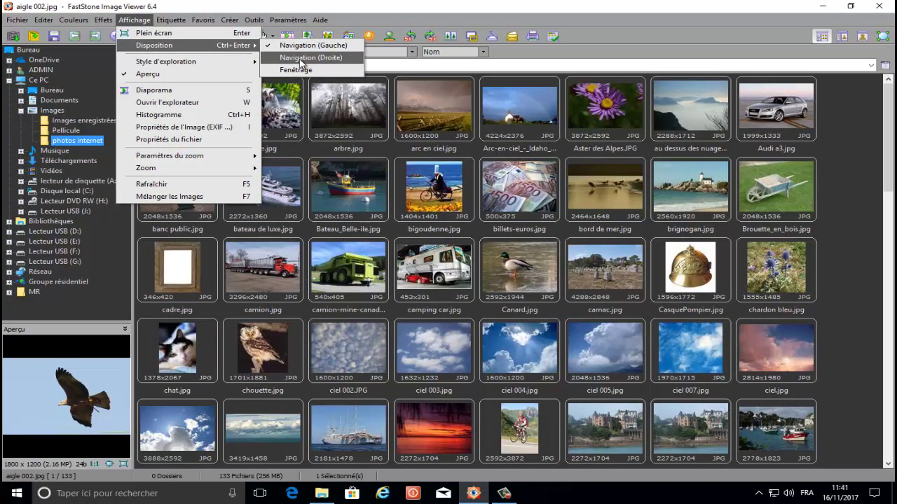
click(301, 57)
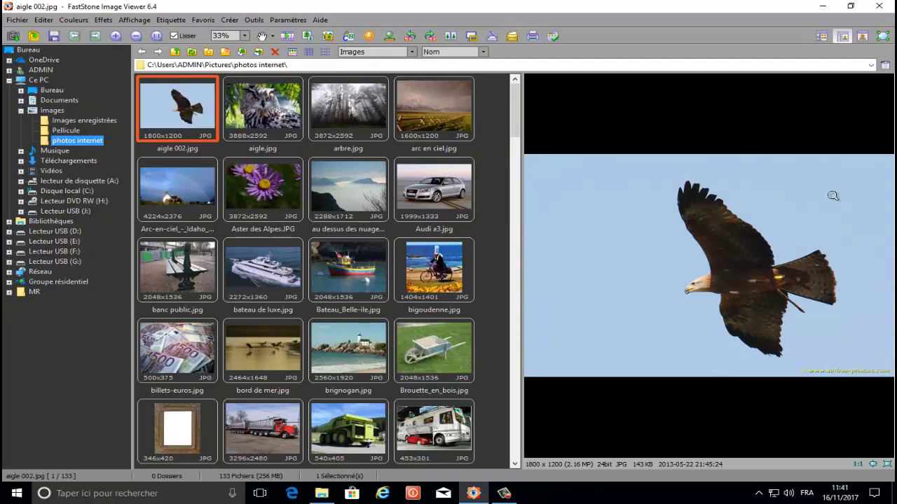
click(360, 114)
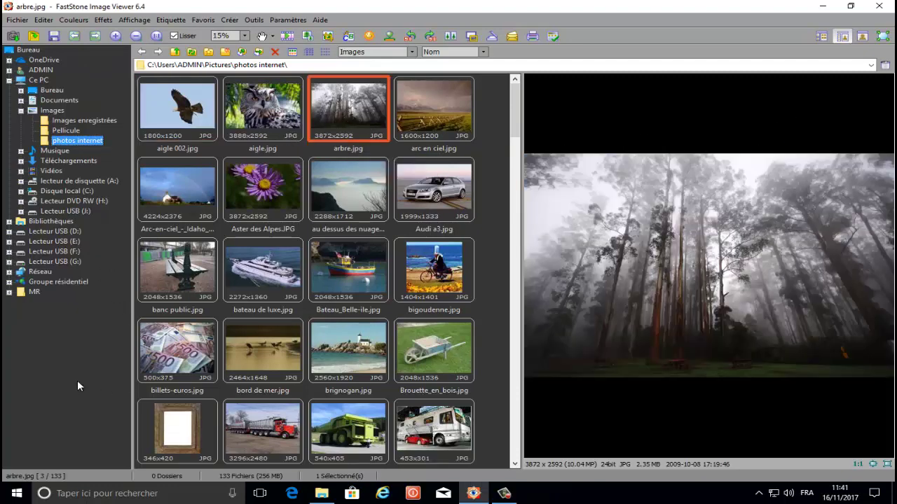
- Switch to the windowed view, browse to the image after arbre.jpg and return to arbre.jpg
click(863, 37)
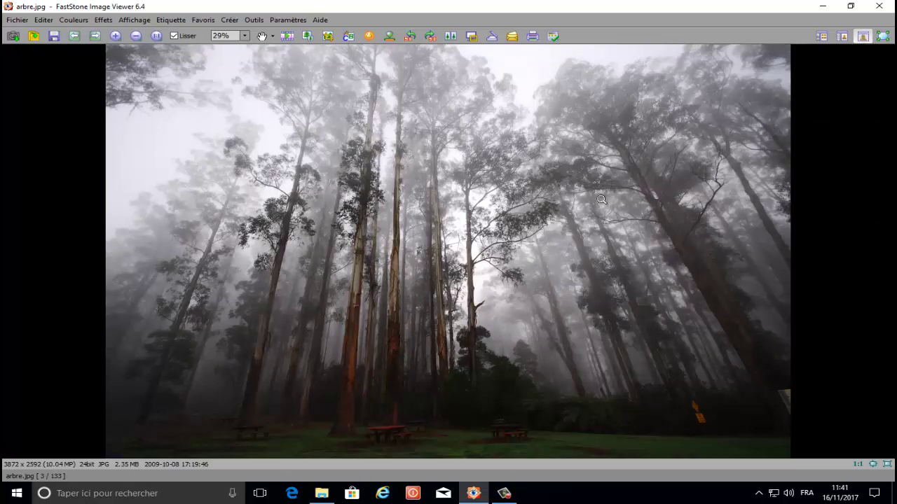
scroll(595, 196, down, 1)
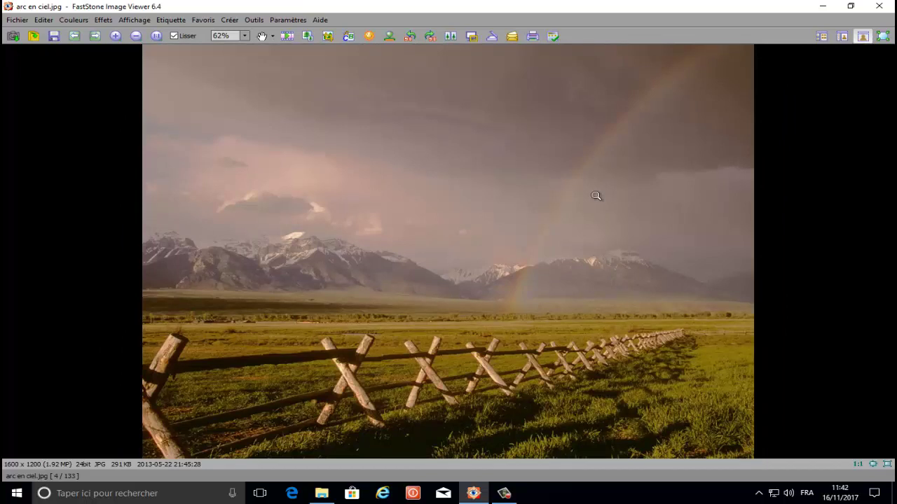
scroll(595, 196, up, 1)
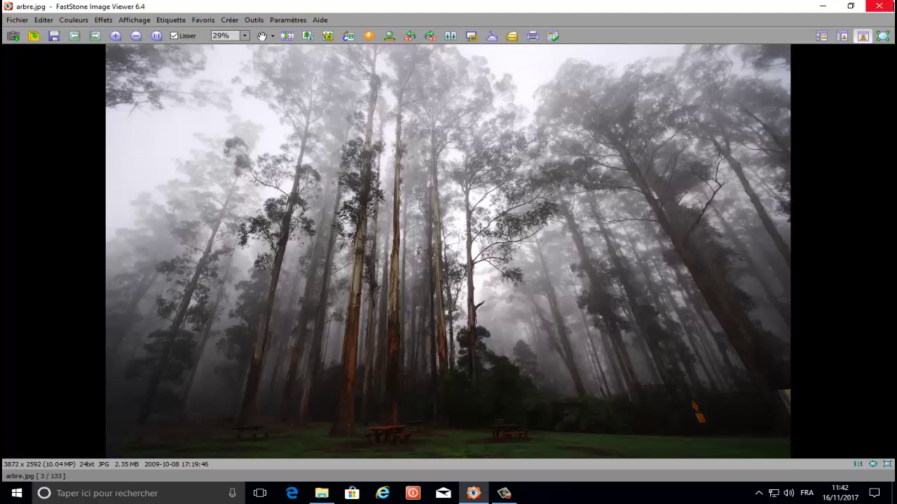
- View arbre.jpg in full screen, leave that view and restore the Navigation (Gauche) layout
click(884, 39)
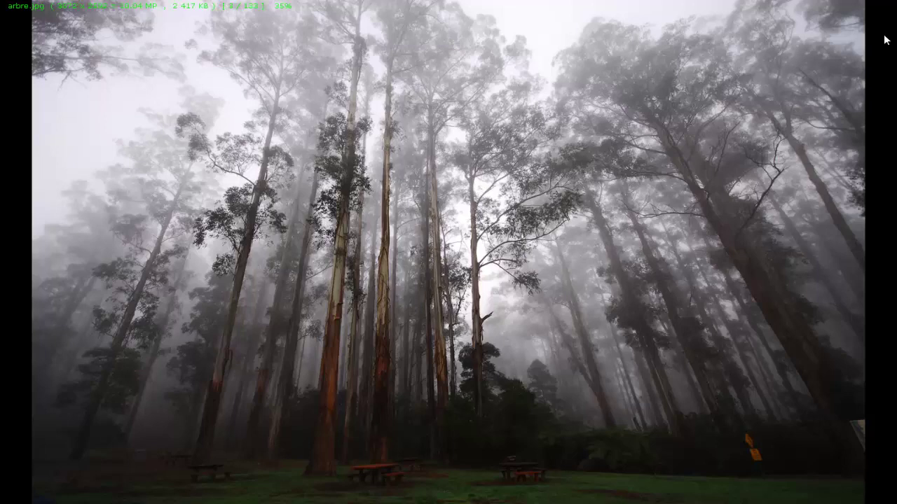
key(Escape)
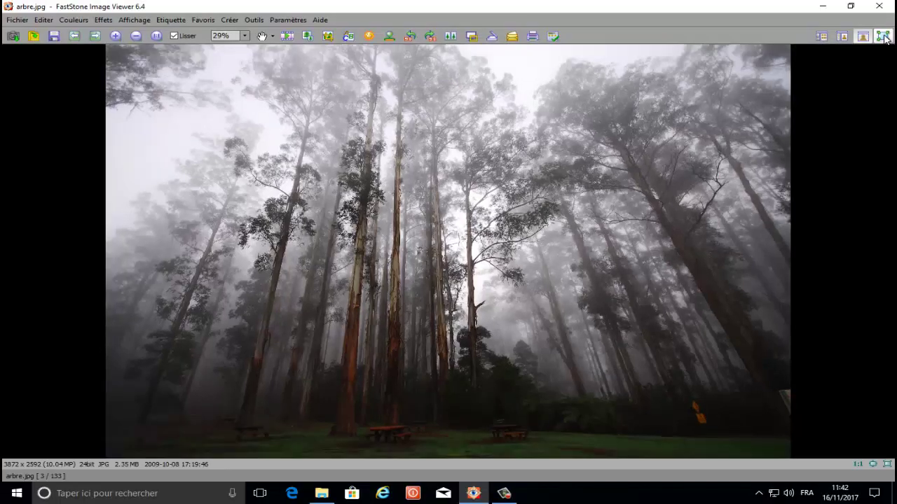
click(822, 36)
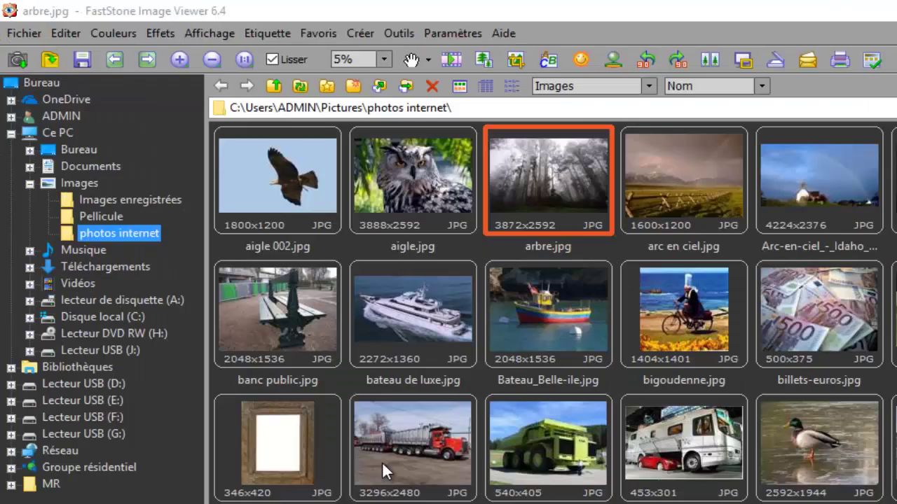
- Zoom the preview of arbre.jpg in to 10% and back out to 5%
click(23, 67)
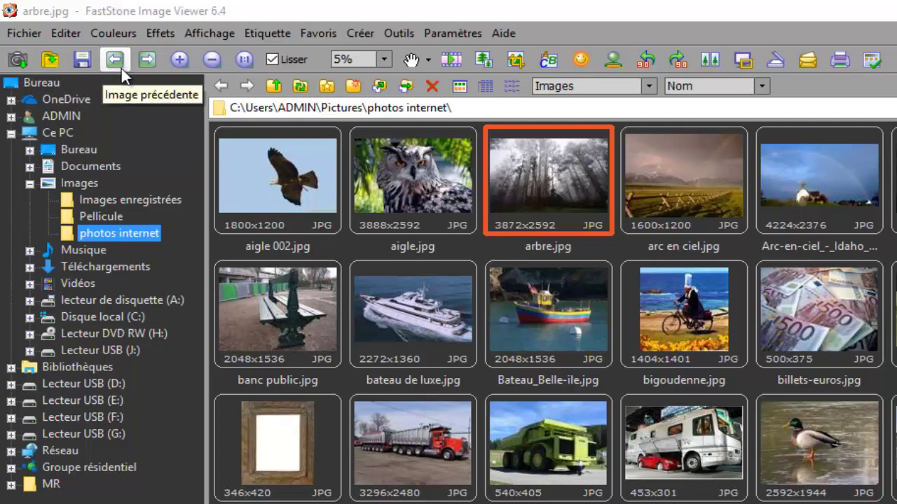
click(183, 65)
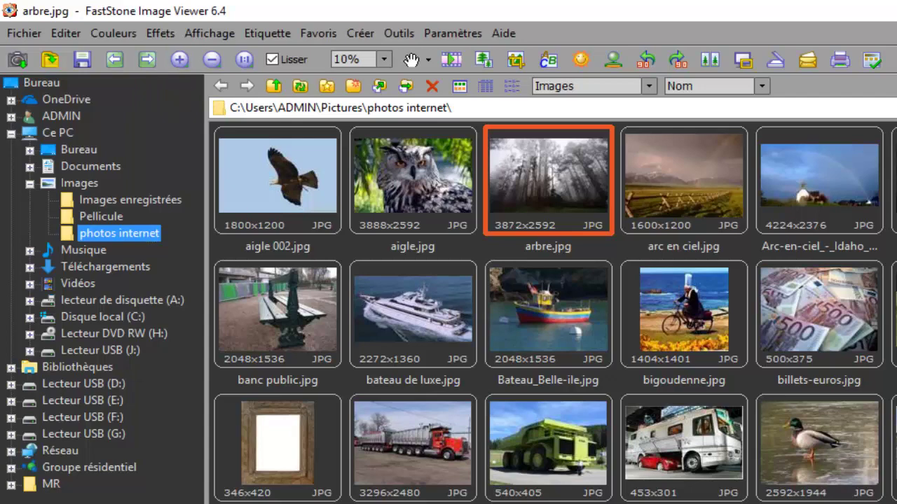
click(191, 233)
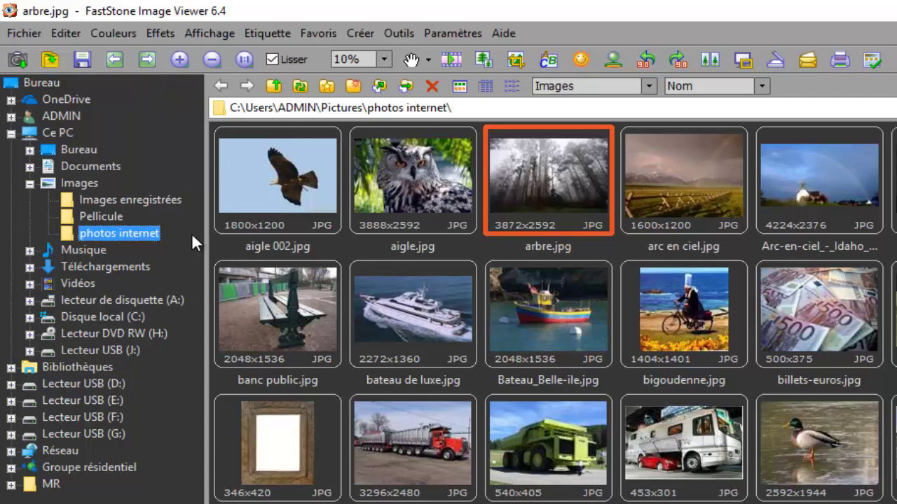
click(212, 61)
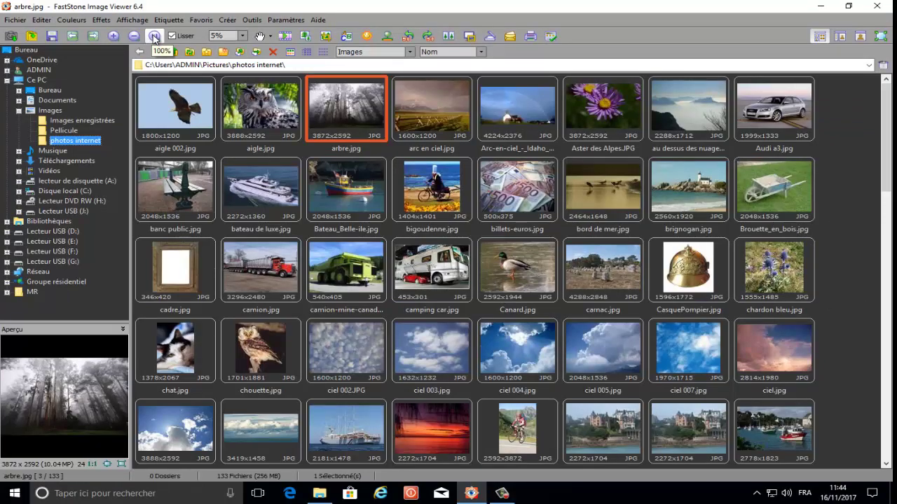
- Show the preview of arbre.jpg at 100% and reduce it gradually to 5%
click(154, 36)
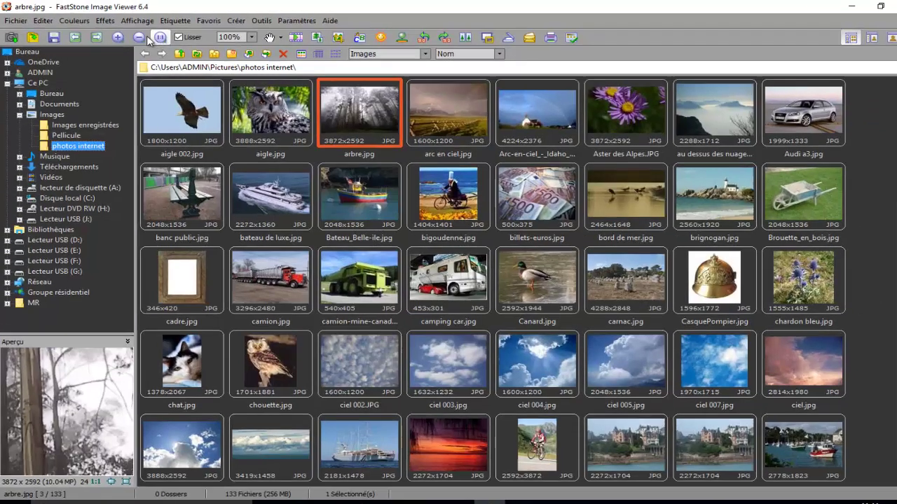
click(138, 39)
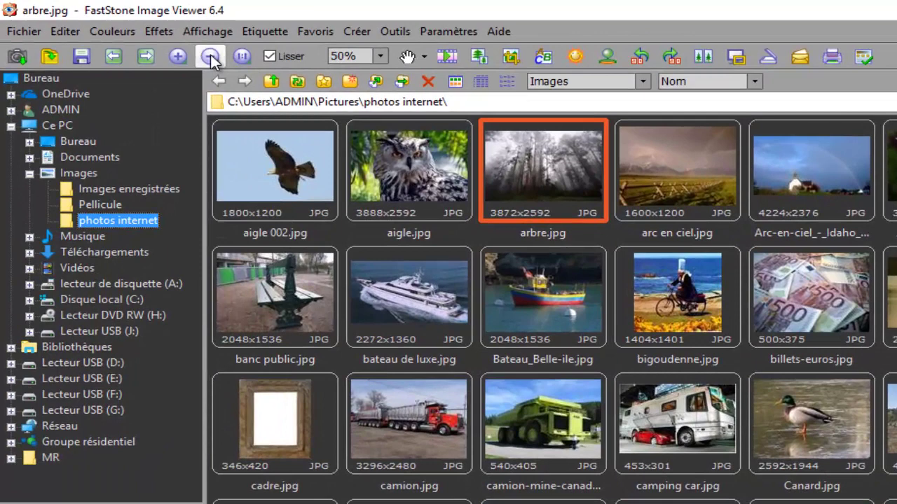
click(210, 60)
click(210, 60)
click(210, 61)
click(210, 56)
click(210, 57)
click(210, 57)
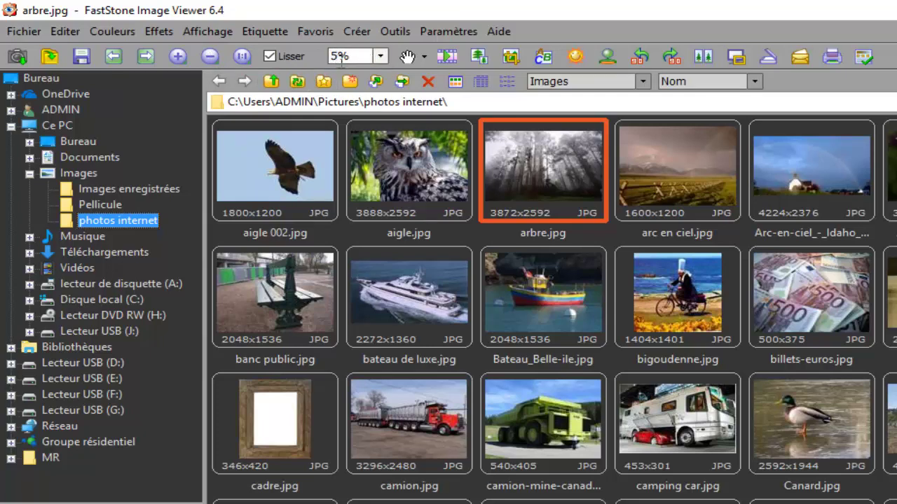
- Choose the preset zoom level of 10% for the arbre.jpg preview
click(381, 56)
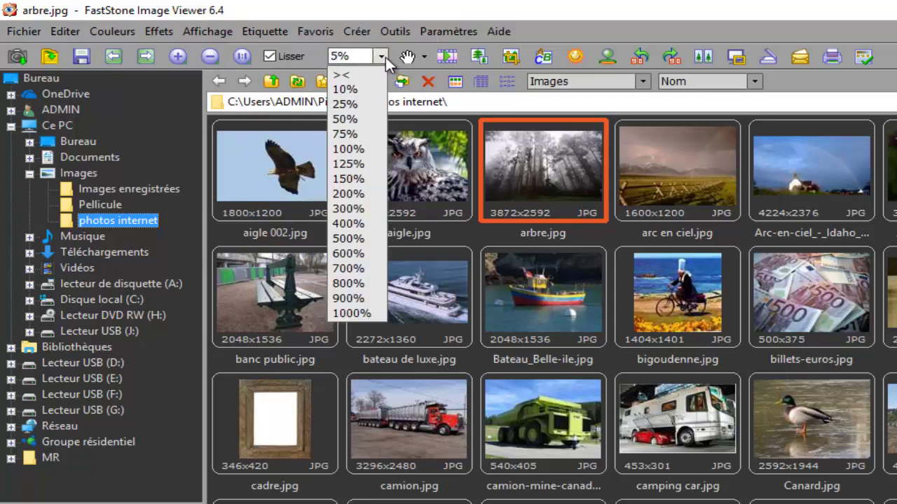
click(357, 90)
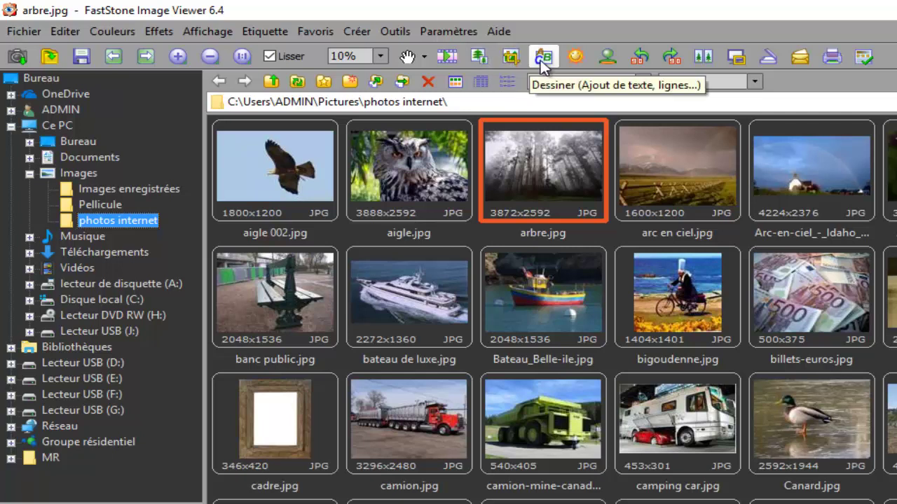
click(604, 56)
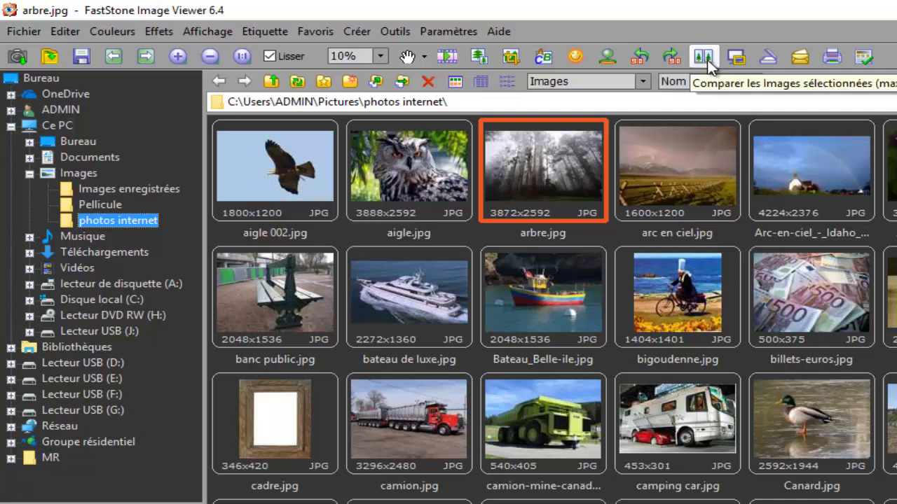
- Compare camion.jpg side by side with the green mining truck image, and close the comparison
click(449, 421)
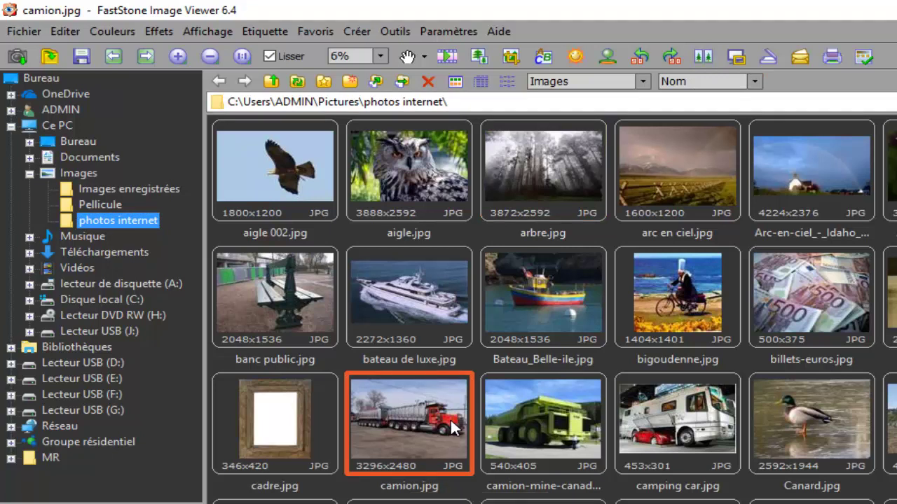
ctrl+click(544, 431)
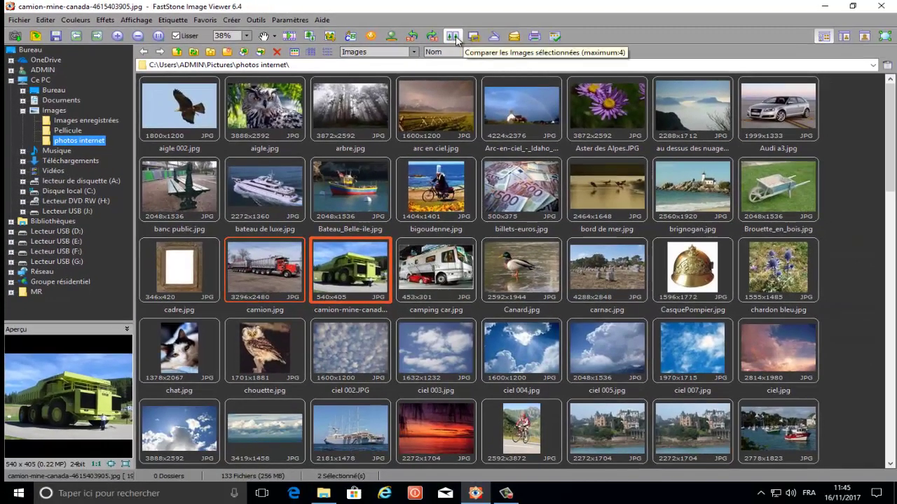
click(454, 38)
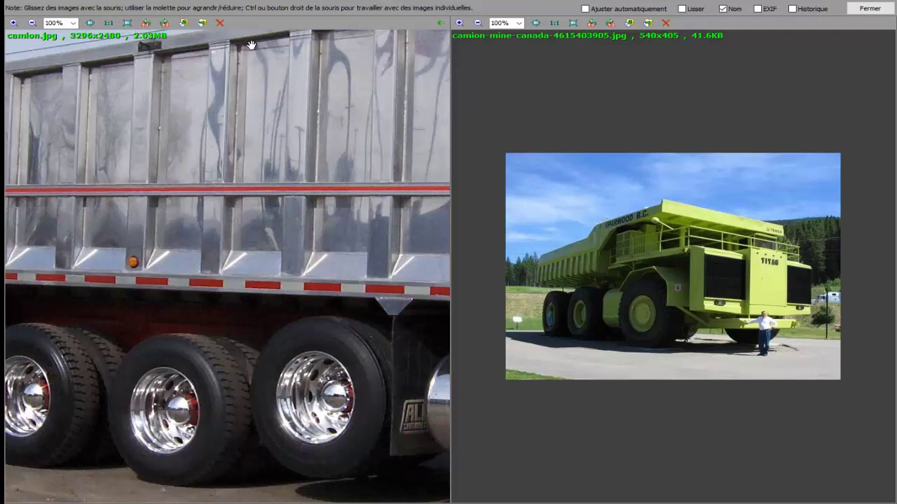
key(Escape)
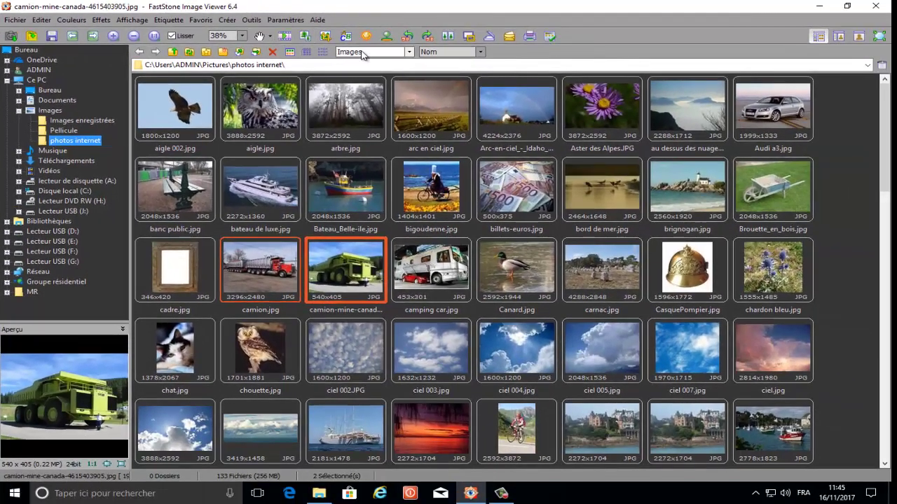
- Filter the folder to show Images & Vidéos and sort the files by Nom
click(410, 52)
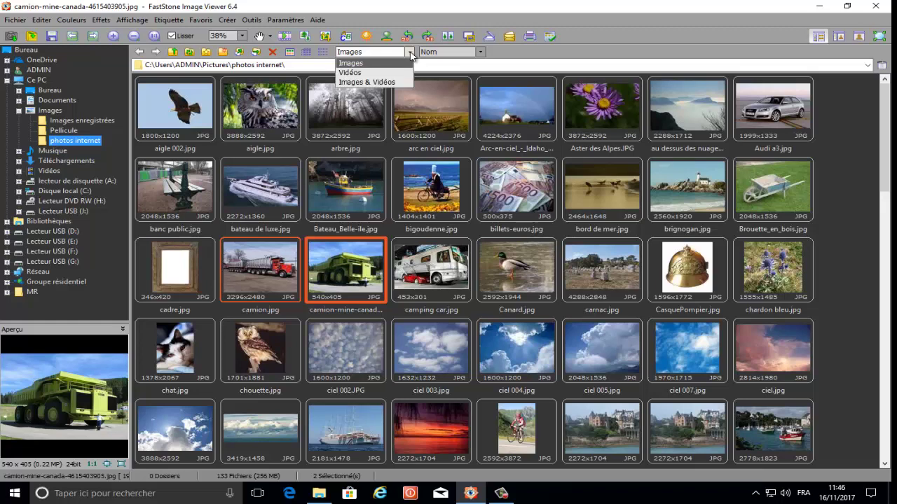
click(362, 83)
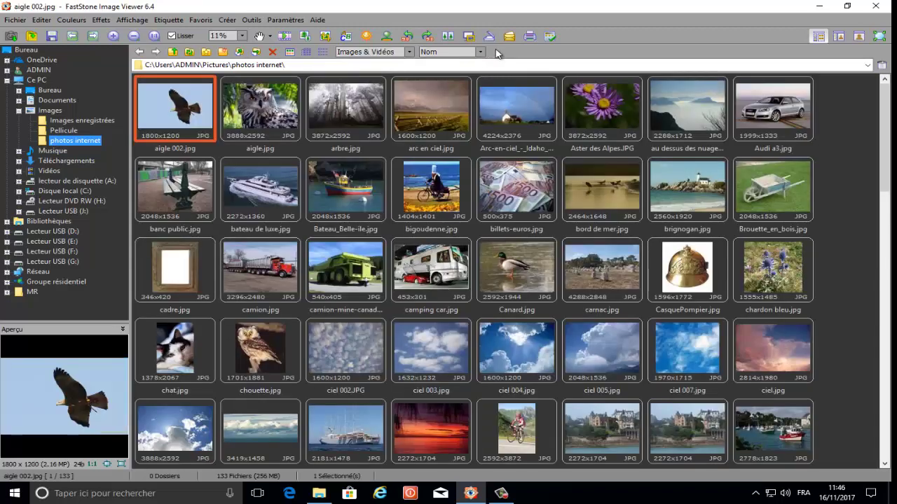
click(481, 52)
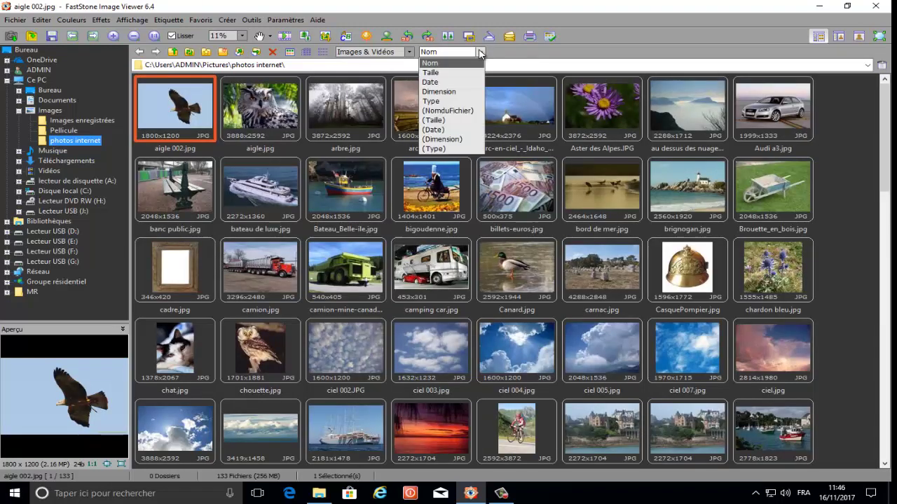
click(432, 65)
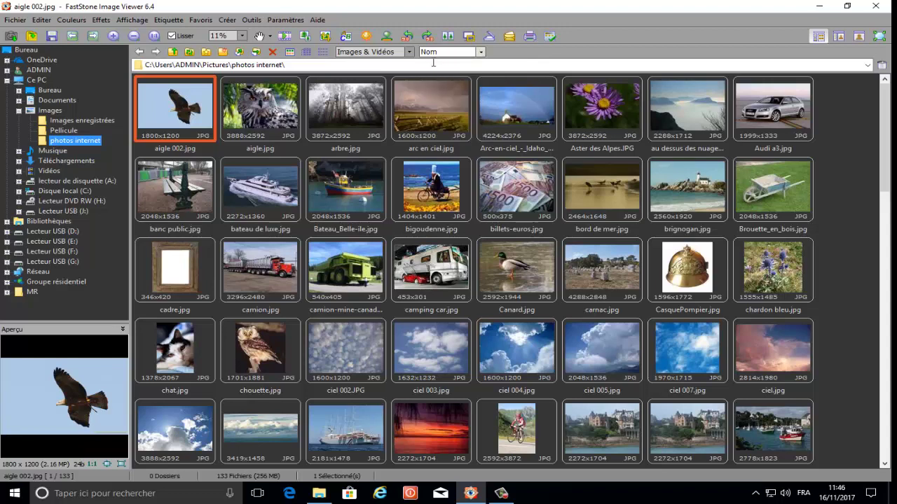
- Sort the thumbnails by (NomduFichier), and re-sort them by Taille
click(480, 53)
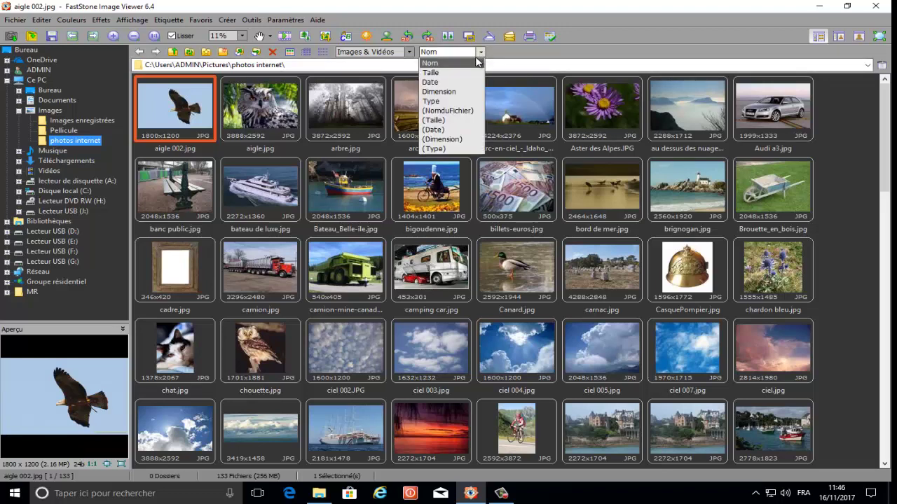
click(439, 112)
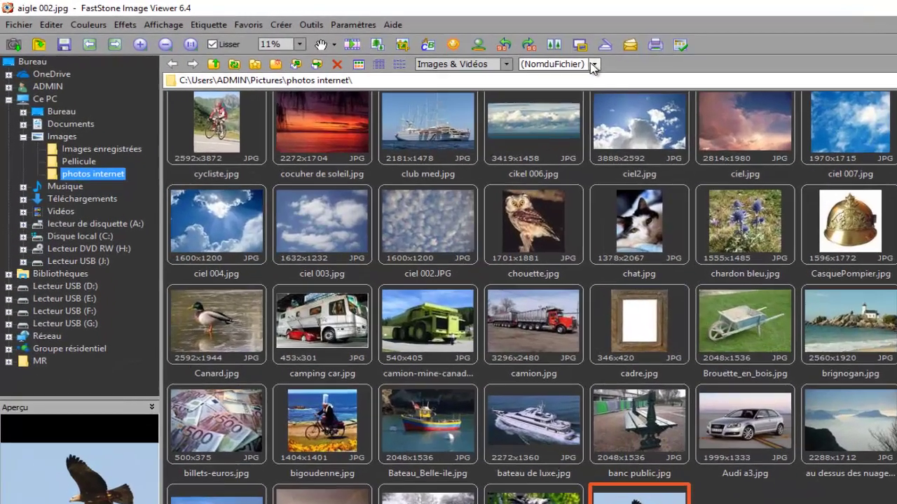
click(446, 53)
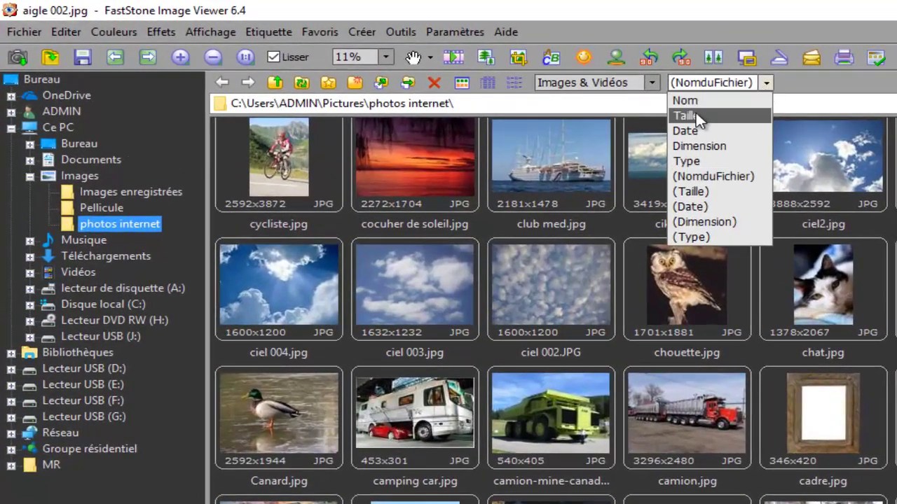
click(696, 115)
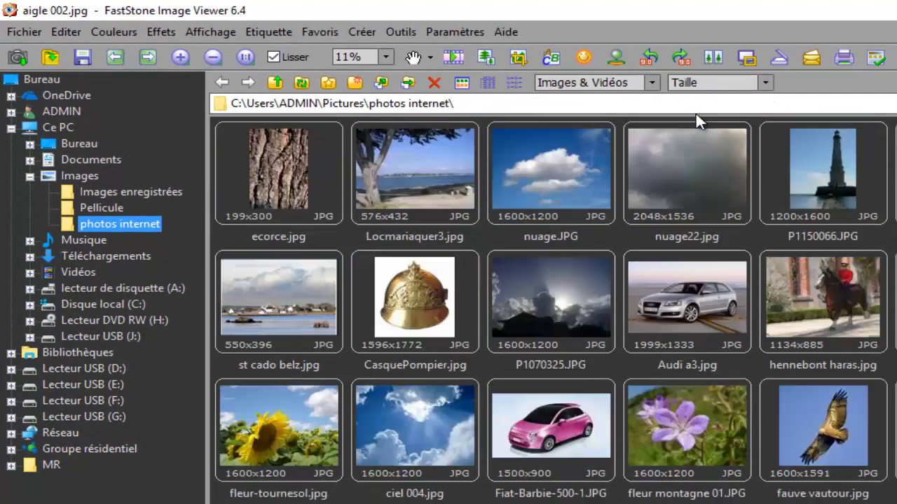
- Reverse the size sorting with (Taille), and re-sort the thumbnails by Date
click(765, 83)
click(701, 187)
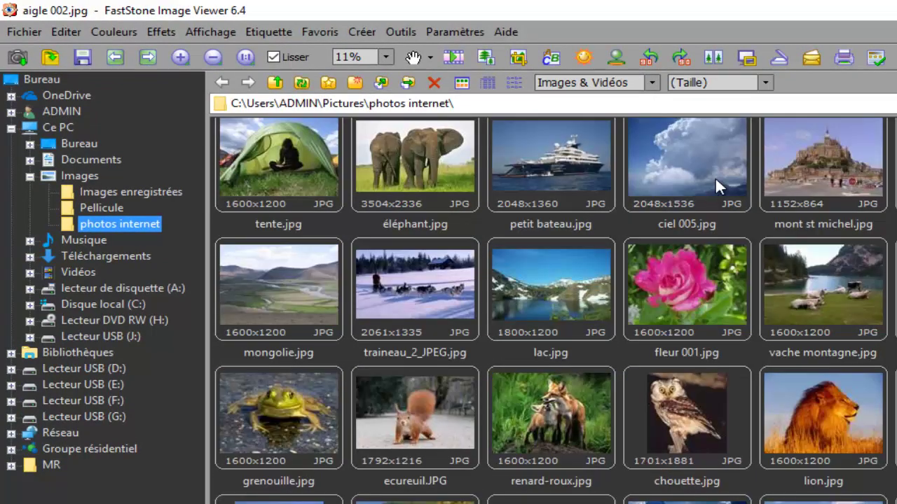
click(765, 83)
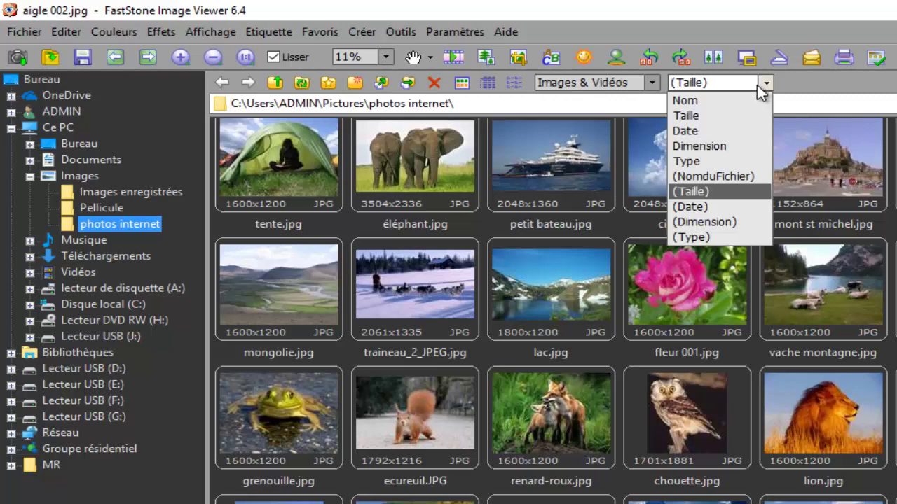
click(695, 127)
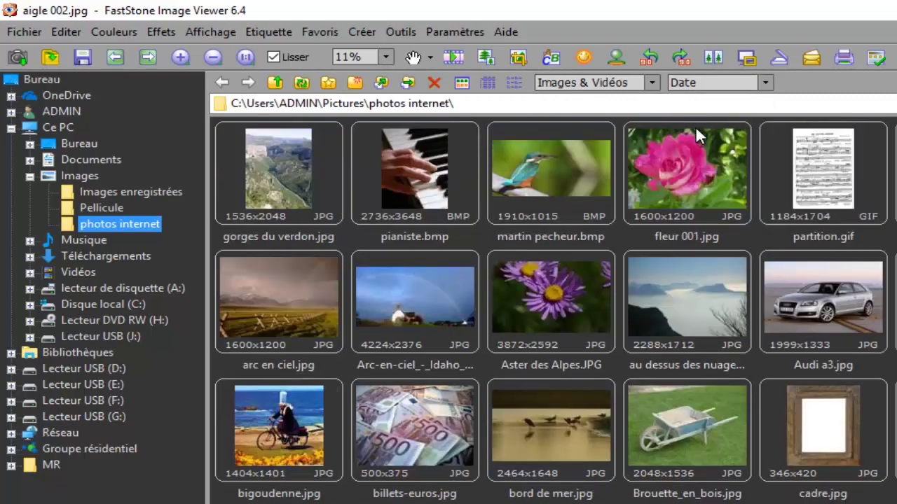
- Reverse the date sorting of the thumbnails with the (Date) order
click(766, 83)
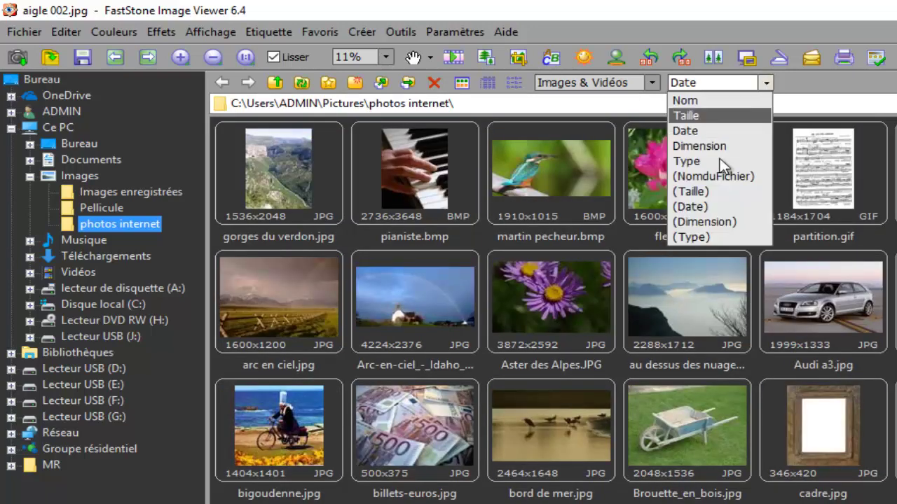
click(692, 208)
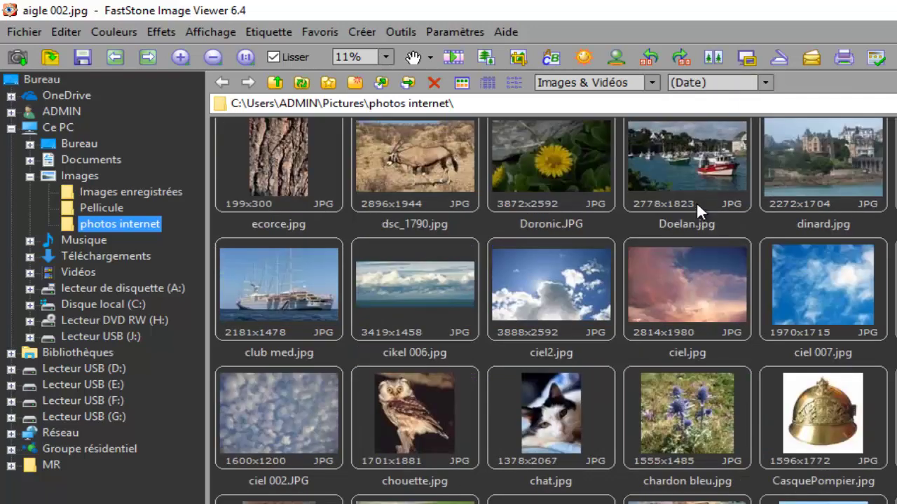
- Sort the thumbnails by Dimension, and reverse that order with (Dimension)
click(767, 83)
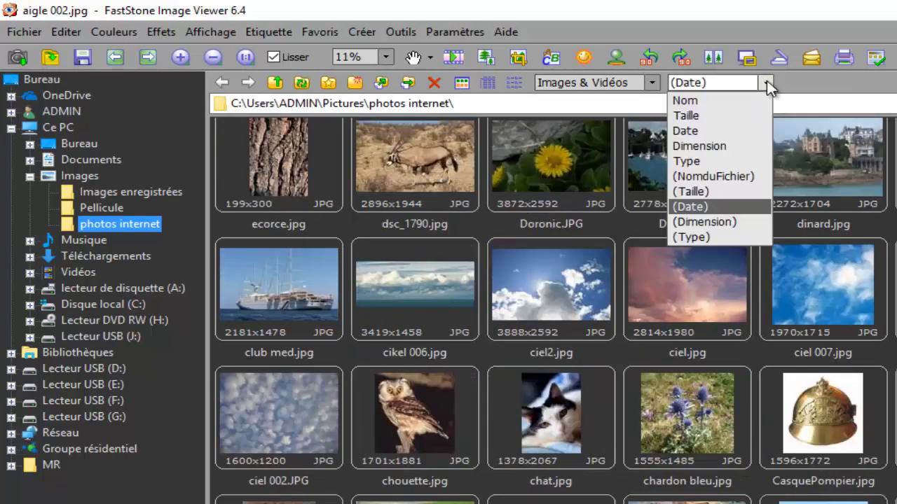
click(703, 146)
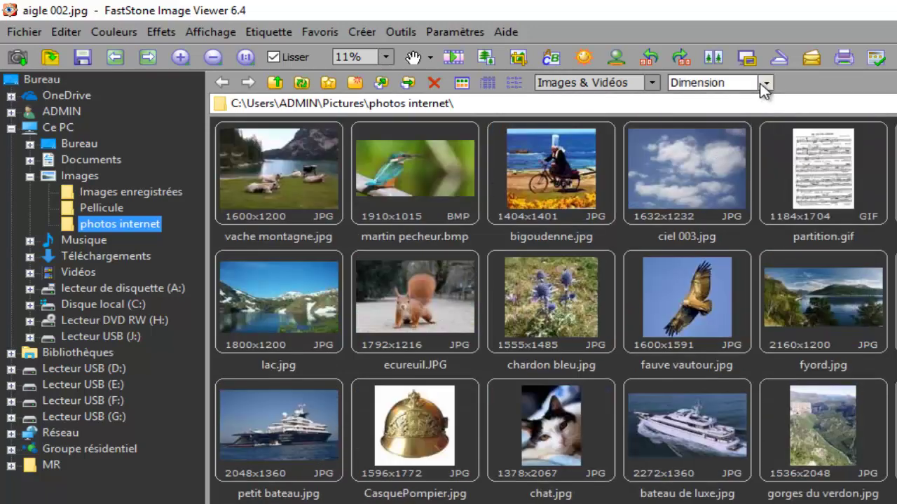
click(766, 82)
click(701, 219)
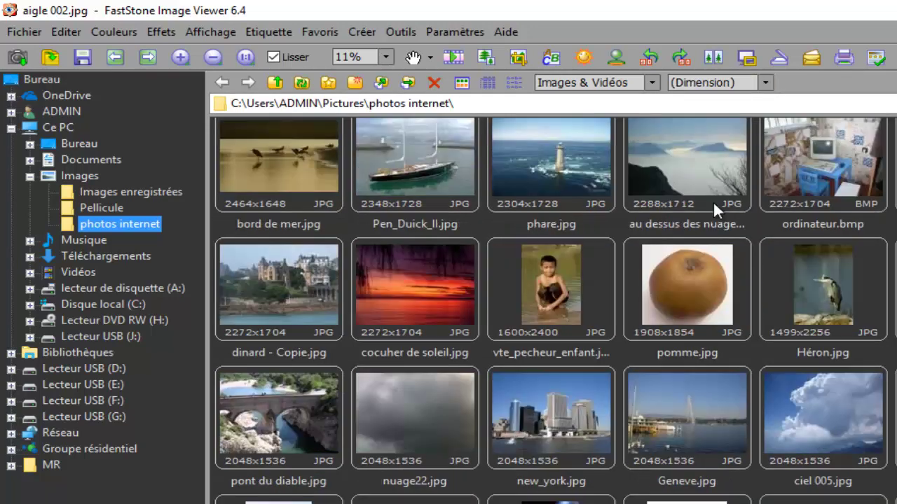
- Sort the thumbnails by Type, and reverse that order with (Type)
click(765, 84)
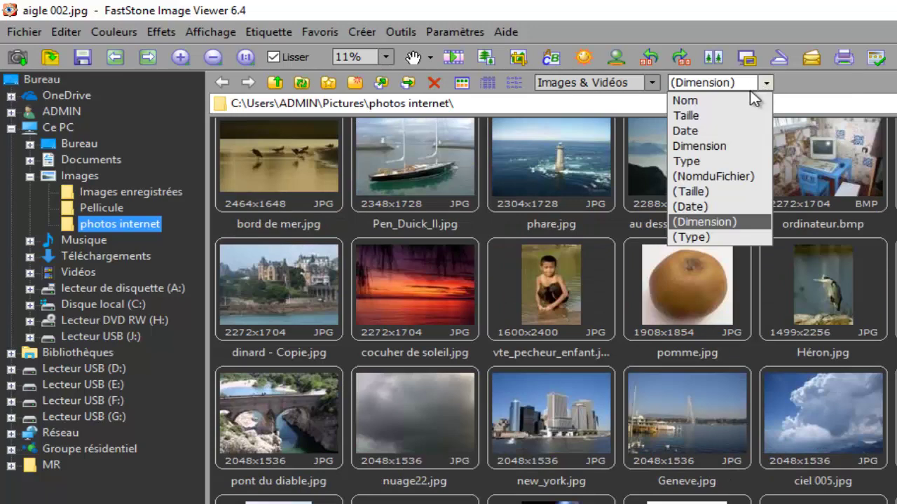
click(688, 162)
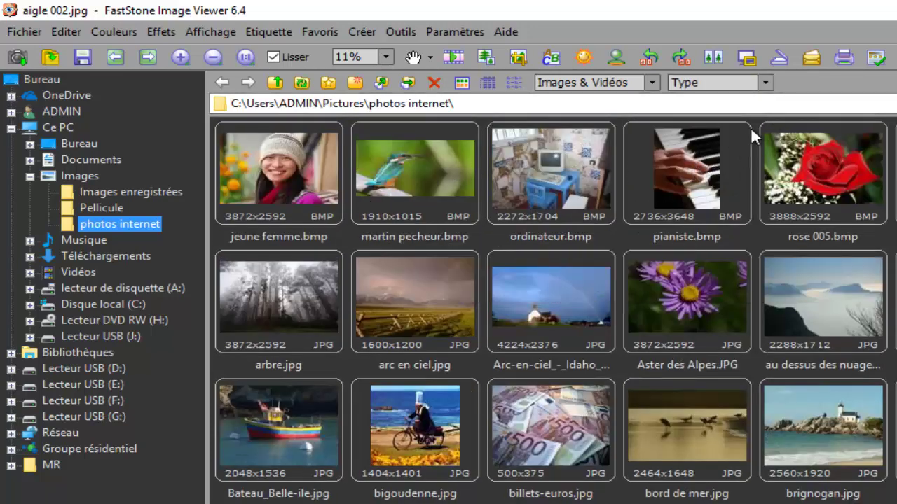
click(766, 83)
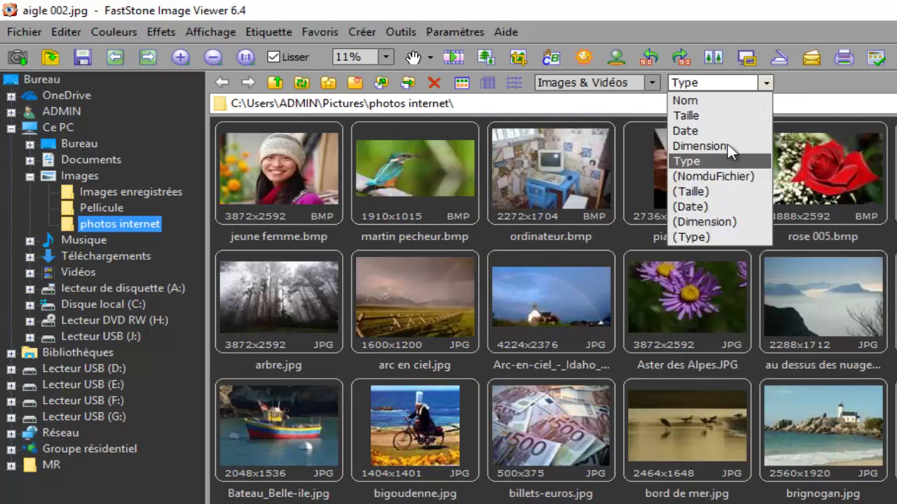
click(687, 235)
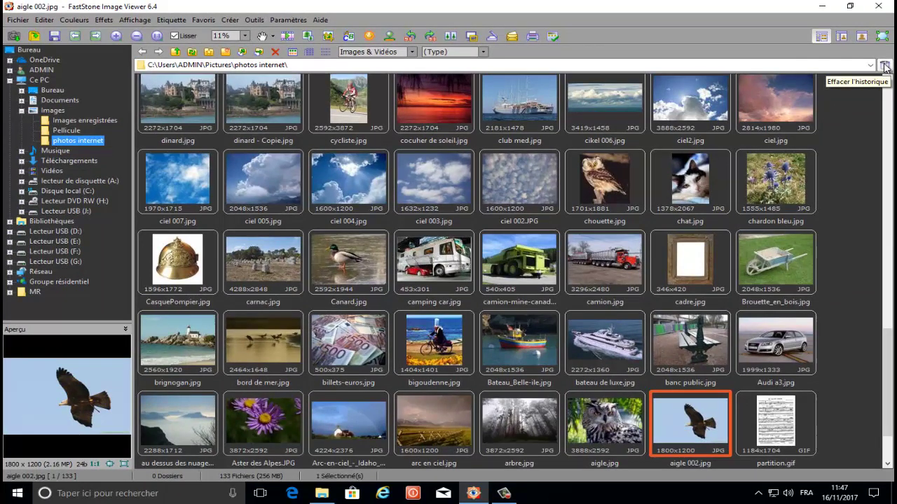
- Clear the folder path history and confirm the deletion
click(885, 66)
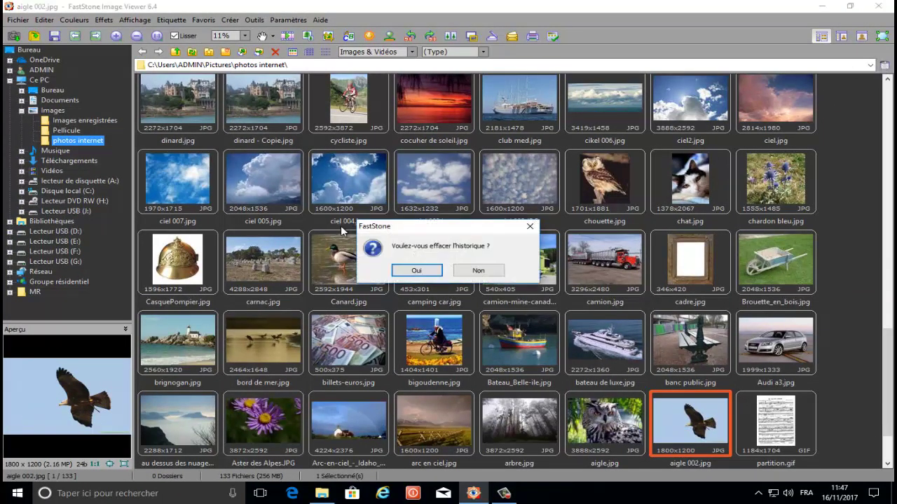
click(421, 272)
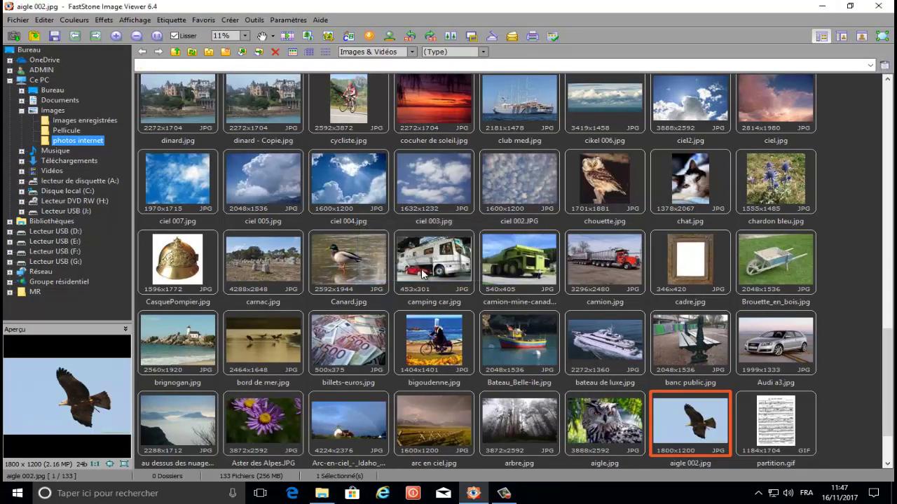
- Examine the context commands available for dinard.jpg, dismiss them, and return to the beginning of the thumbnails
click(177, 113)
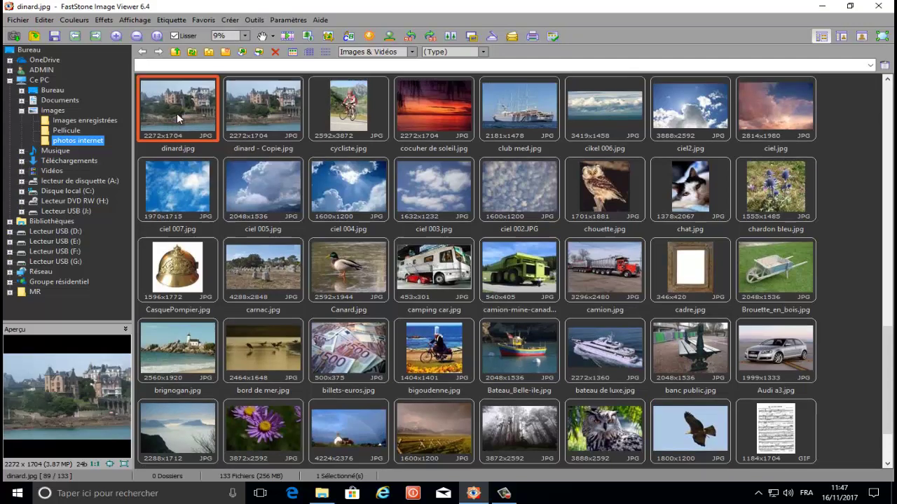
right_click(176, 113)
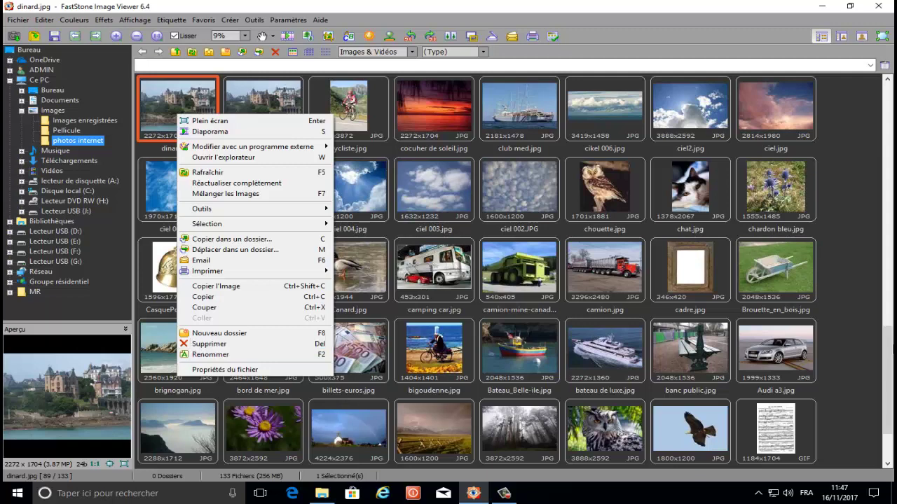
click(854, 302)
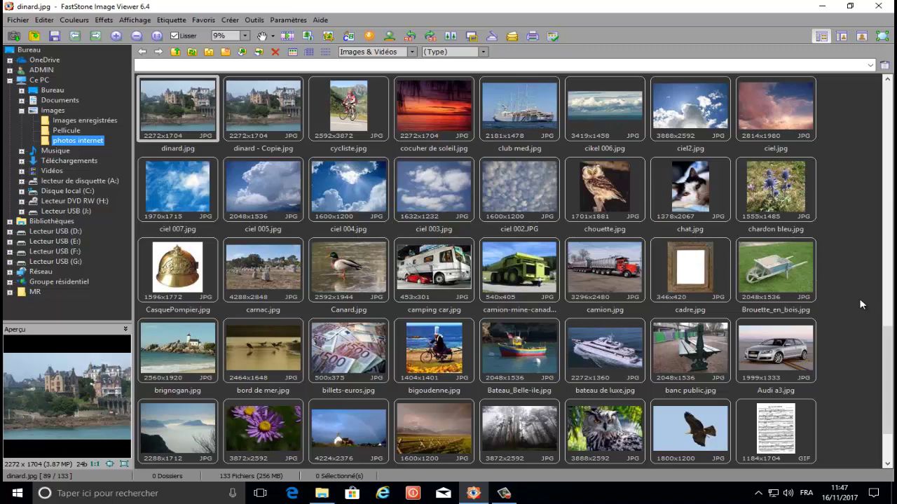
scroll(889, 350, up, 2)
drag(887, 322, 884, 104)
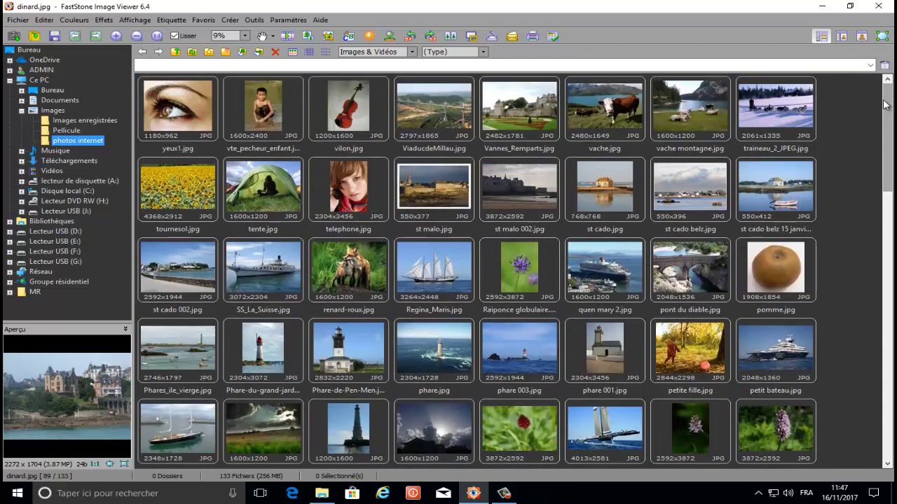